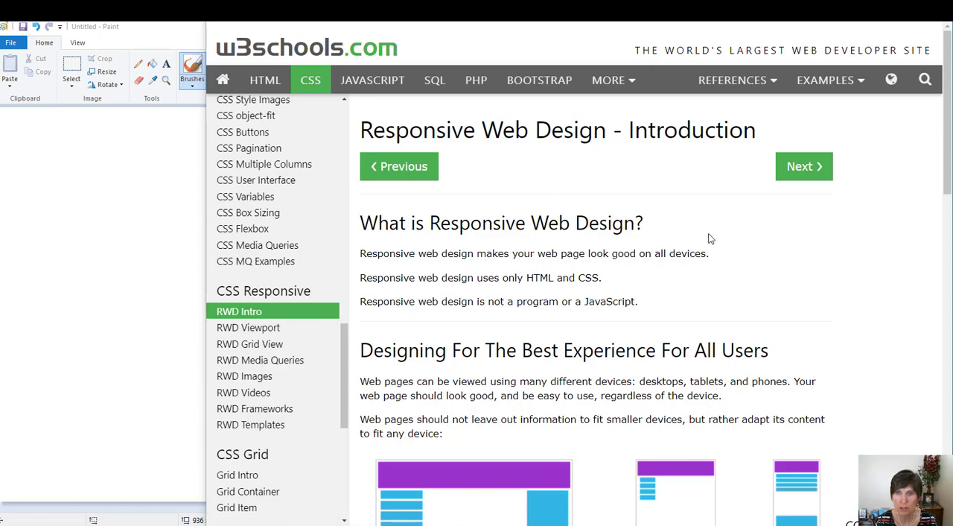
Switch to Paint and draw a wide rectangle about 462 × 92 px near the canvas's upper edge with the second-thinnest outline.
scroll(756, 252, "down", 3)
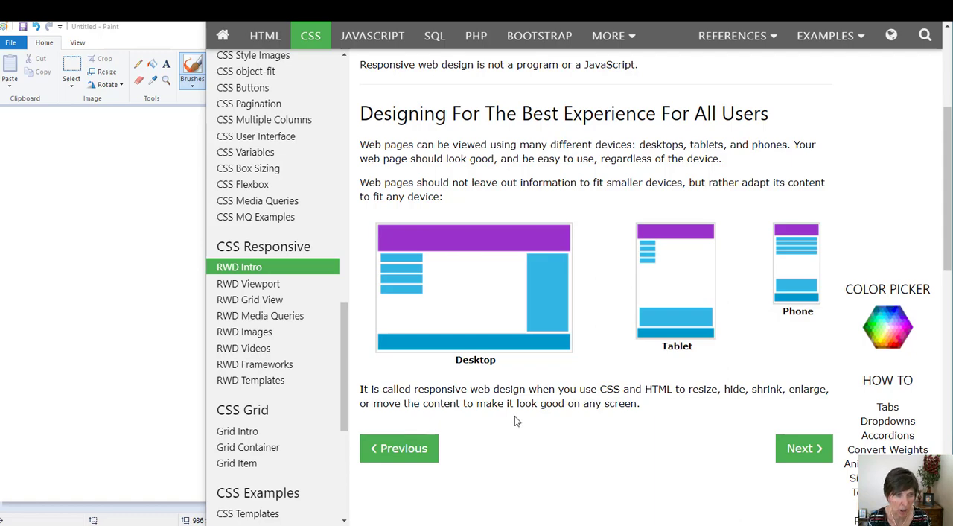
left_click(134, 249)
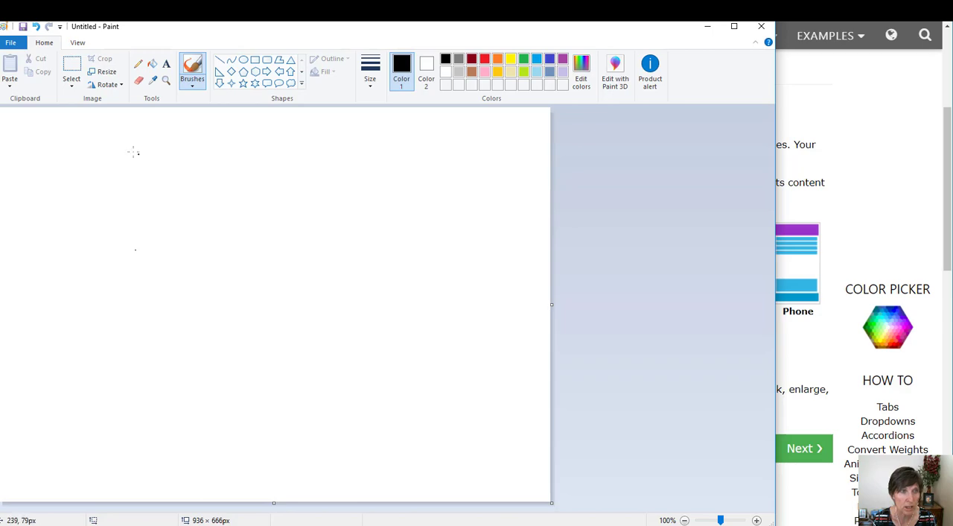
left_click_drag(117, 146, 138, 165)
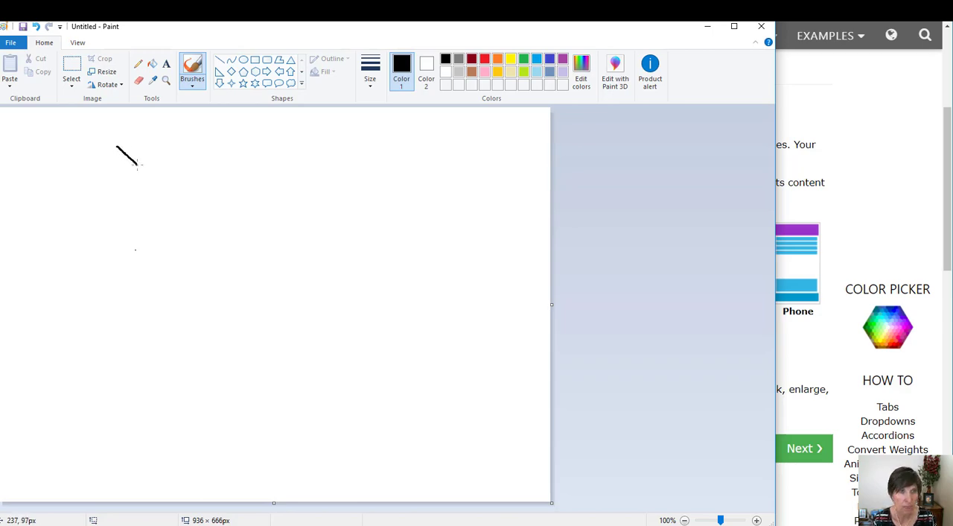
key("ctrl+z")
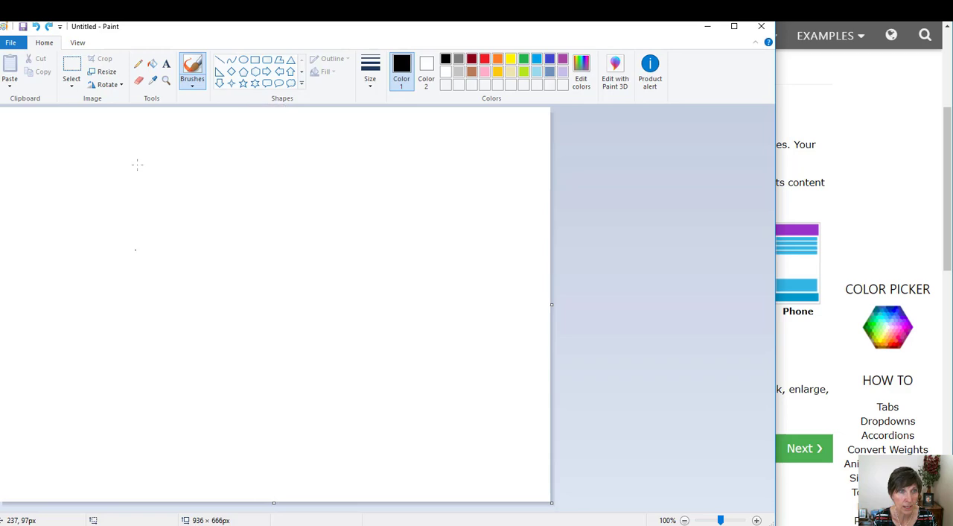
left_click(253, 60)
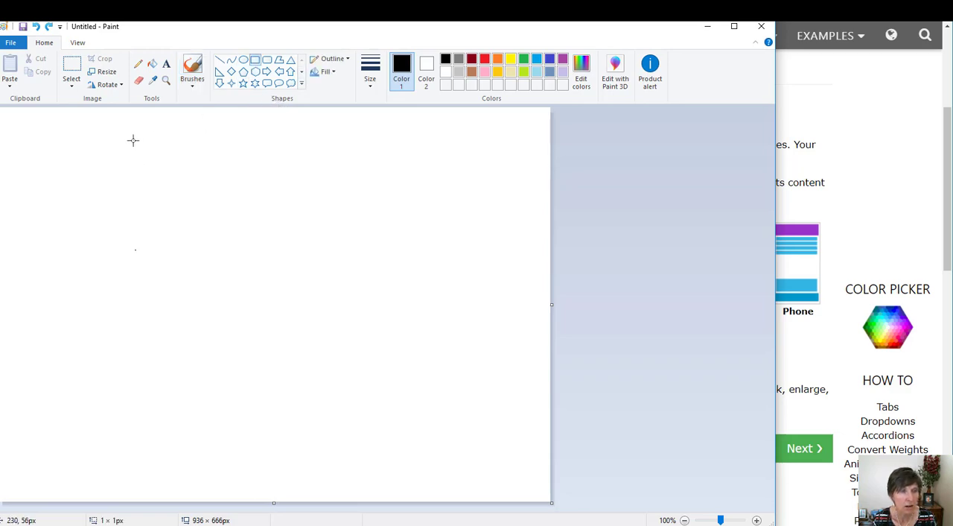
left_click_drag(132, 140, 407, 194)
left_click(373, 83)
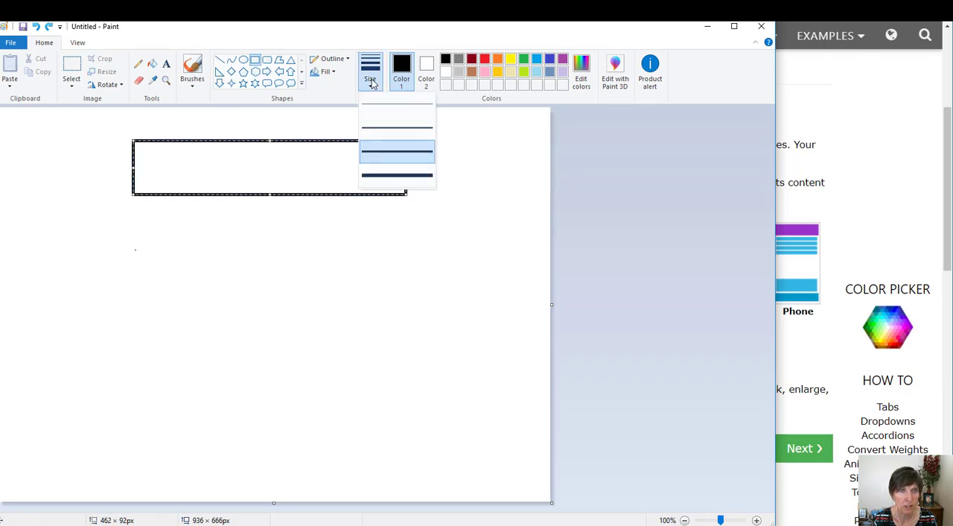
left_click(376, 127)
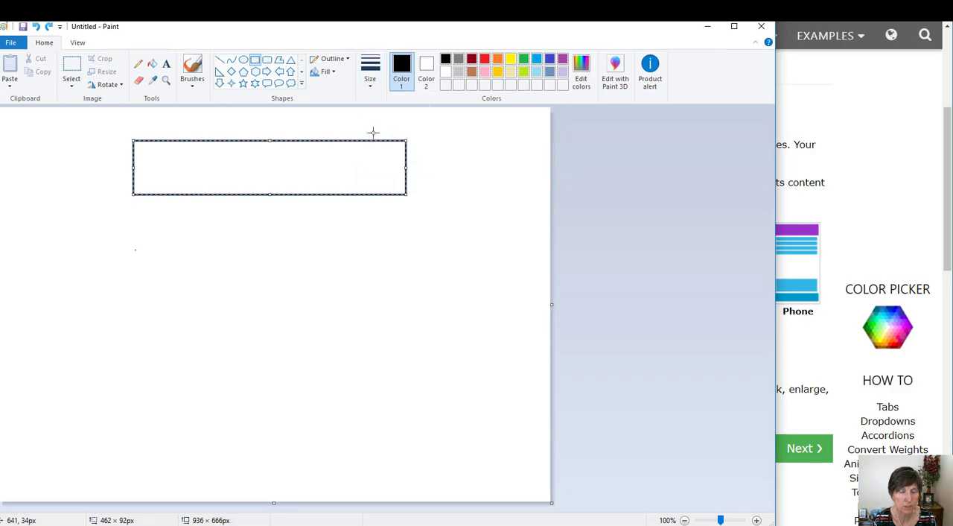
left_click(310, 255)
Label the wide rectangle with the text "header" inside it.
left_click(166, 63)
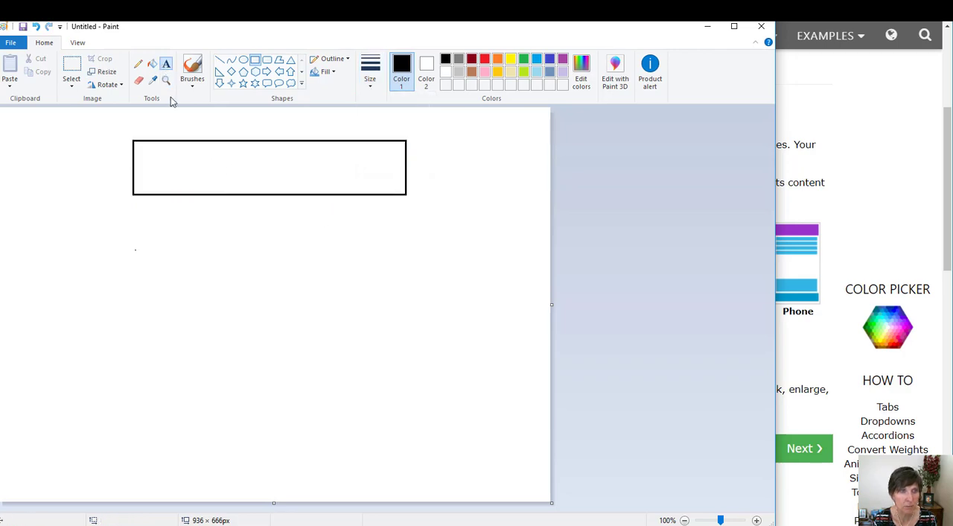
left_click(190, 158)
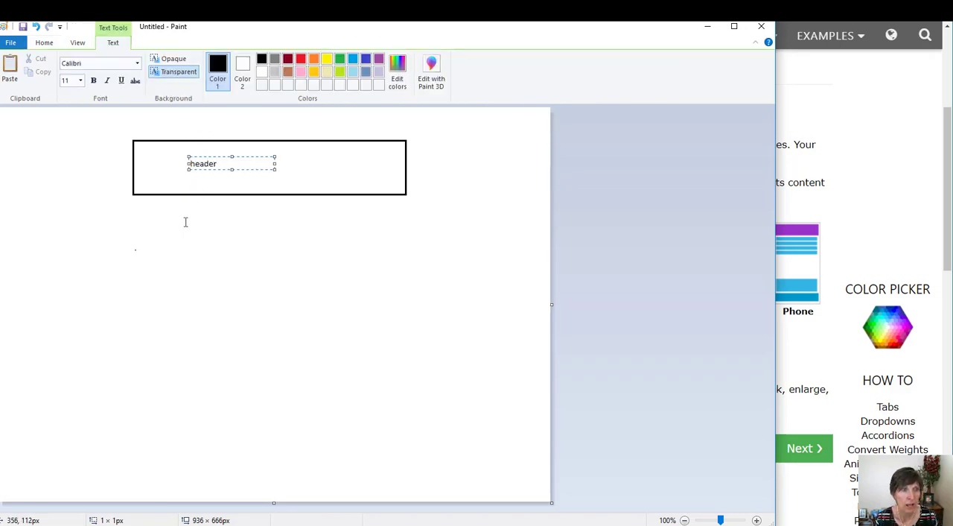
left_click(75, 222)
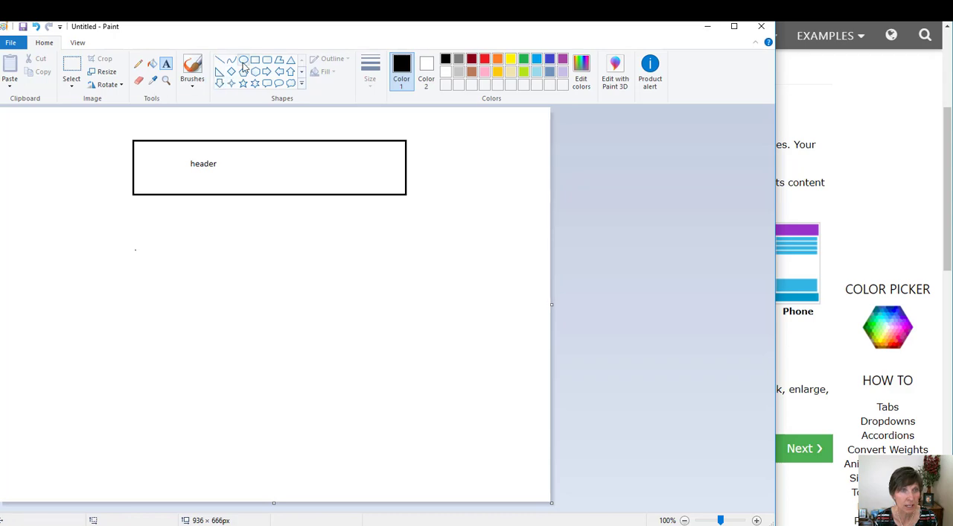
Draw a rectangle about 459 × 30 px along the header box's lower edge and label it "nav".
left_click(254, 61)
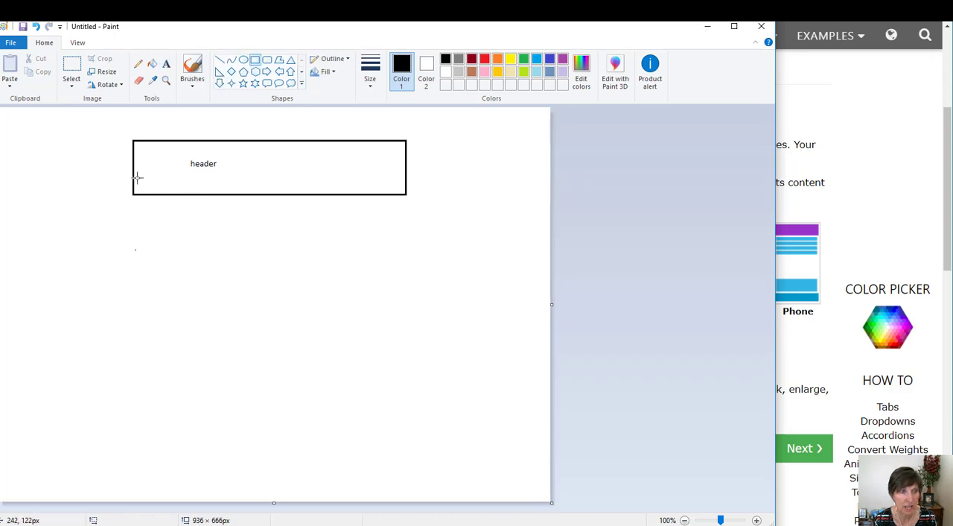
left_click_drag(135, 176, 406, 194)
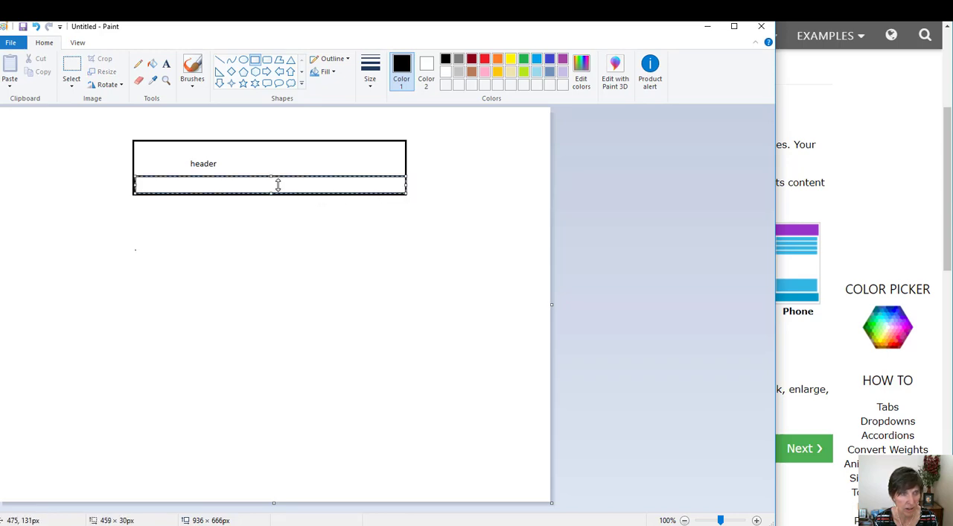
left_click(166, 66)
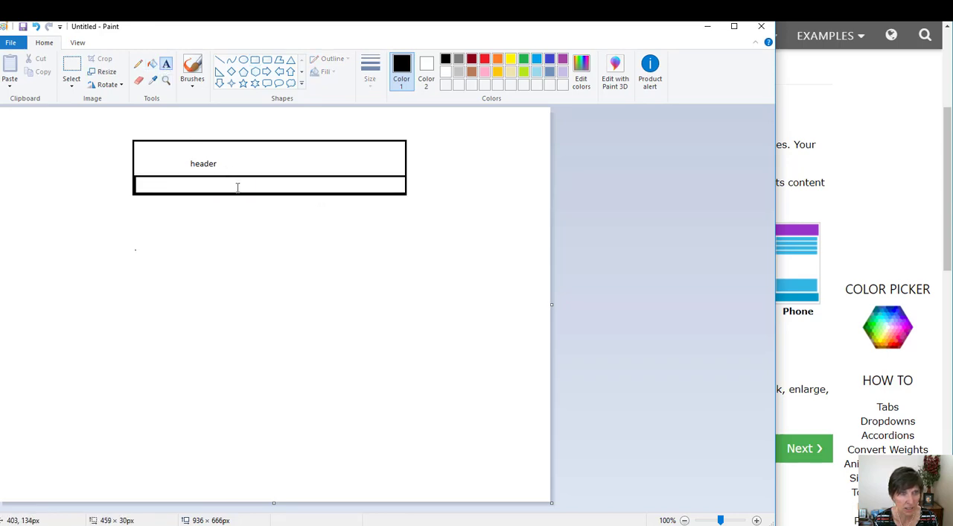
left_click(323, 182)
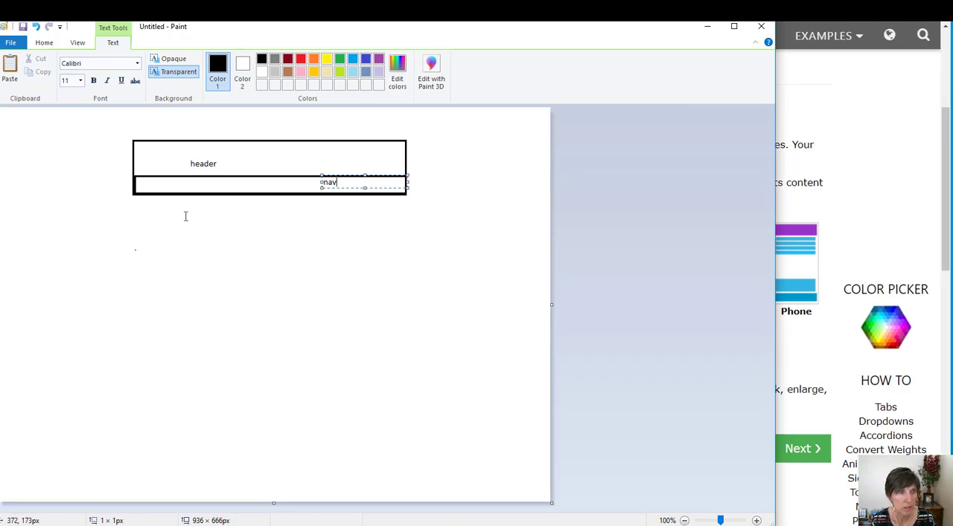
left_click(106, 115)
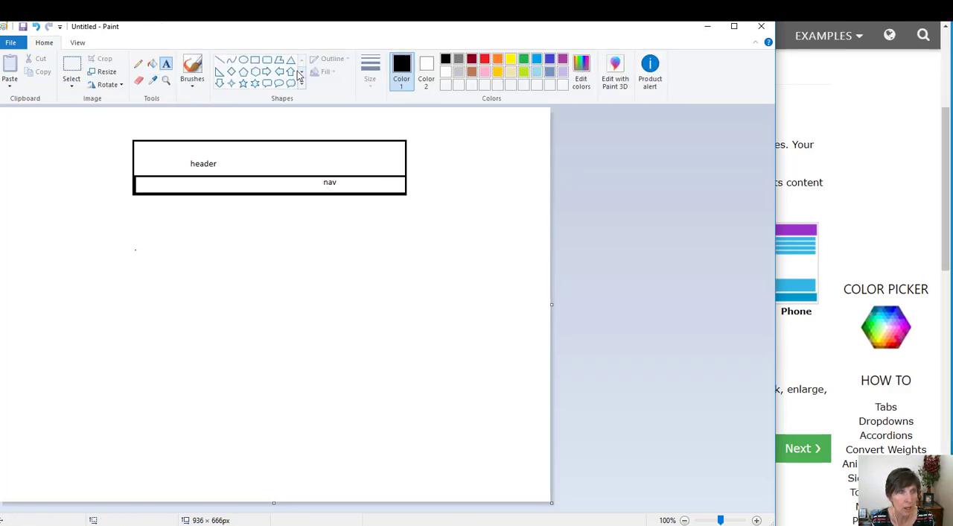
Draw a rectangle about 327 × 305 px below the nav bar, flush with its left end, and label it "main".
left_click(255, 61)
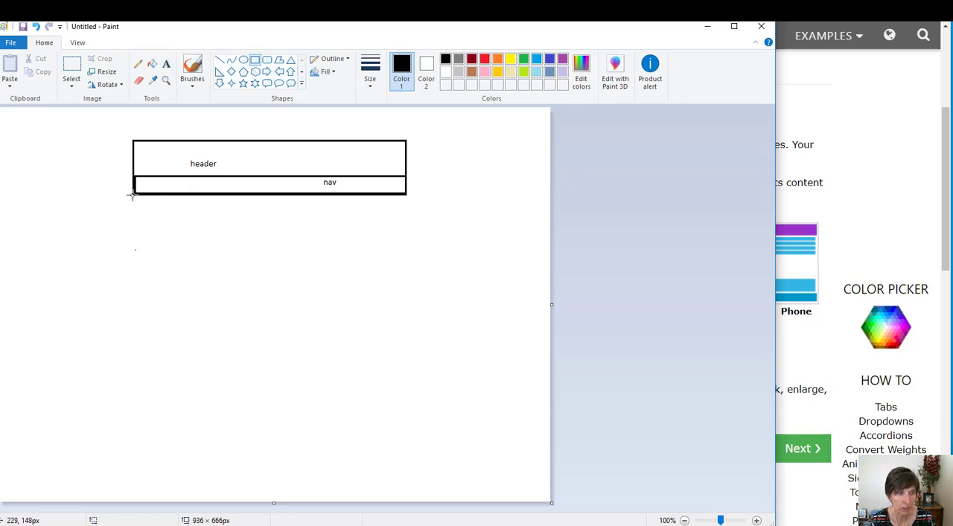
left_click_drag(133, 195, 325, 376)
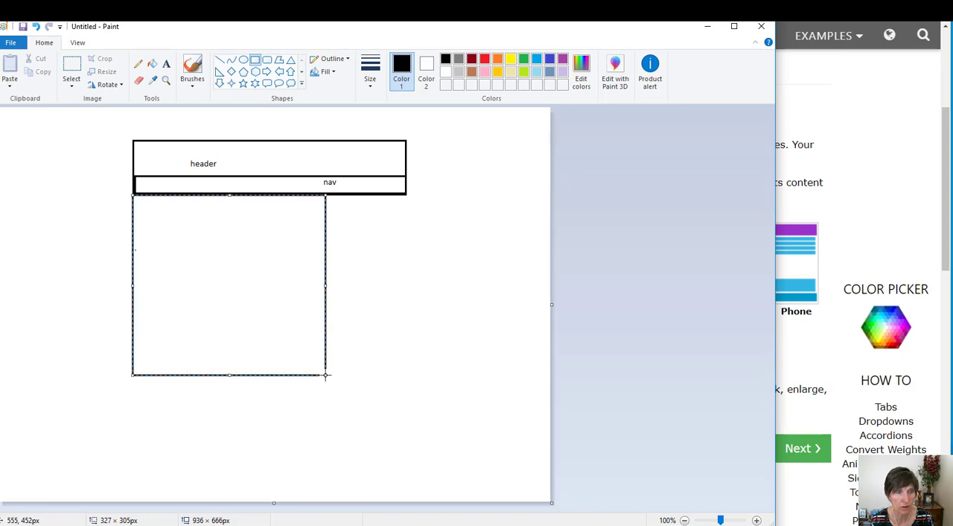
left_click(166, 64)
left_click(187, 255)
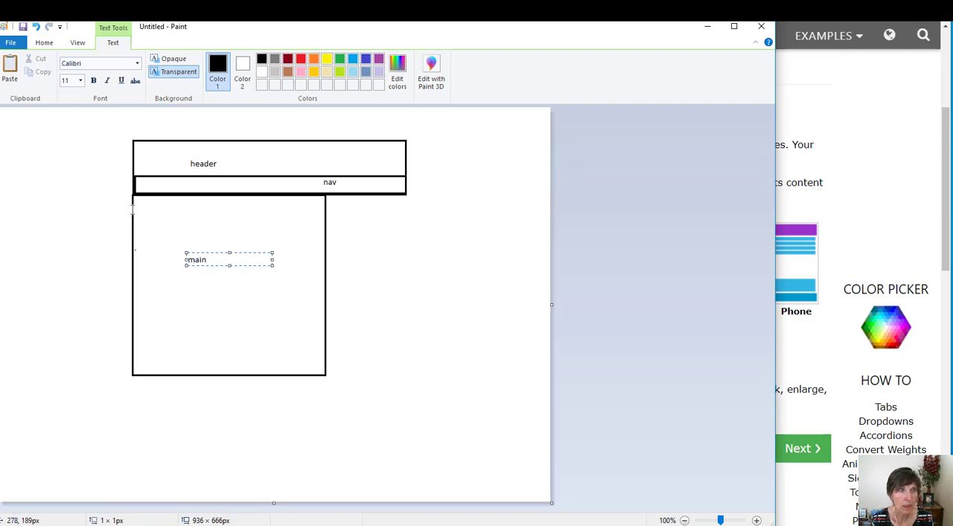
left_click(70, 208)
Draw a rectangle about 136 × 305 px to the right of the main box and label it "aside".
left_click(256, 62)
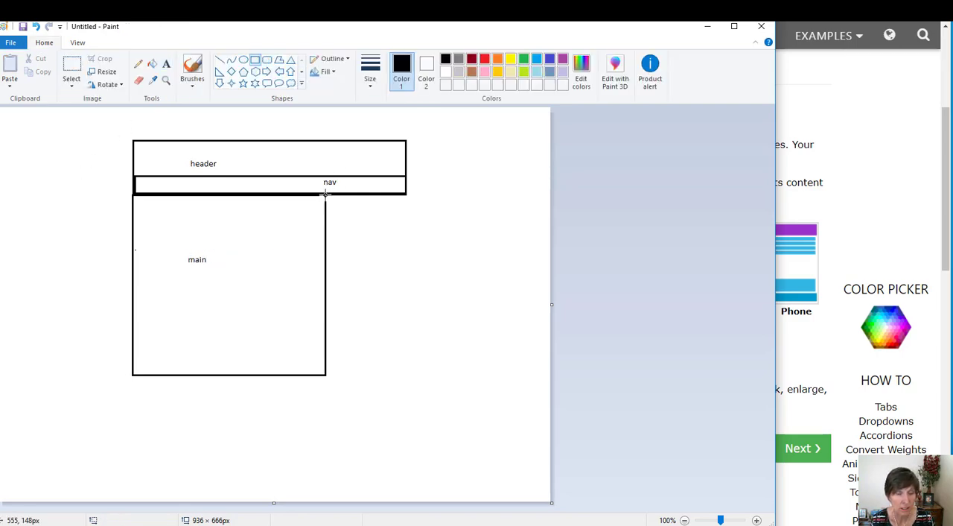
mouse_move(326, 195)
left_mouse_down()
mouse_move(410, 355)
mouse_move(406, 375)
left_mouse_up()
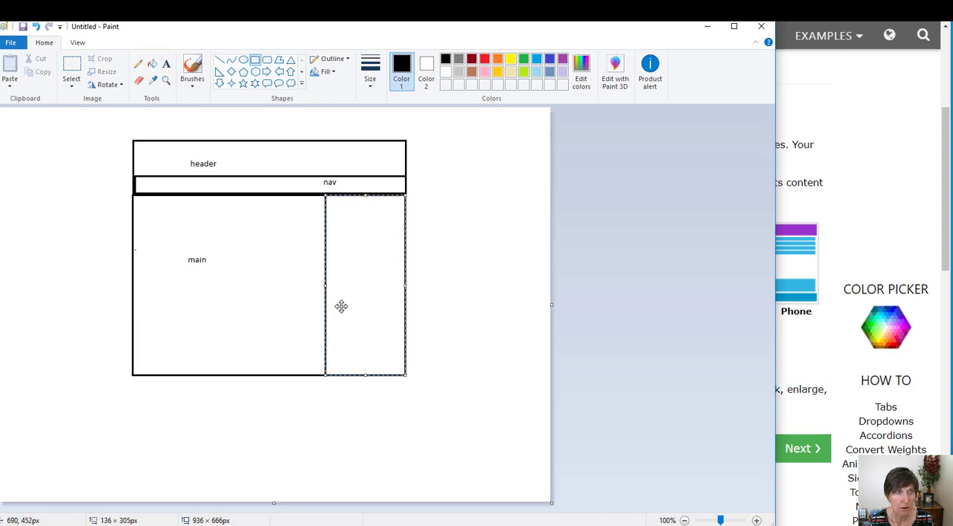
left_click(167, 65)
left_click(344, 258)
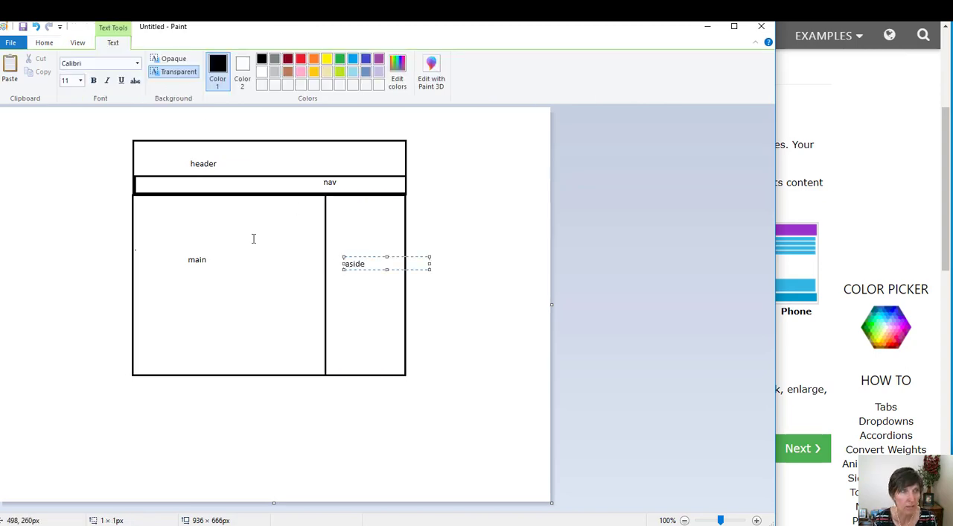
left_click(99, 149)
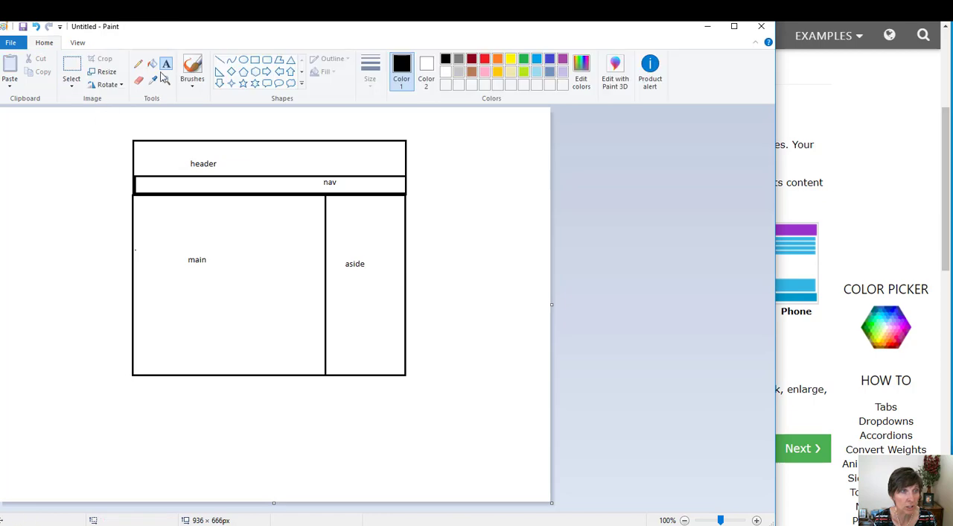
Draw a full-width rectangle about 463 × 29 px beneath the main and aside boxes and label it "footer".
left_click(255, 59)
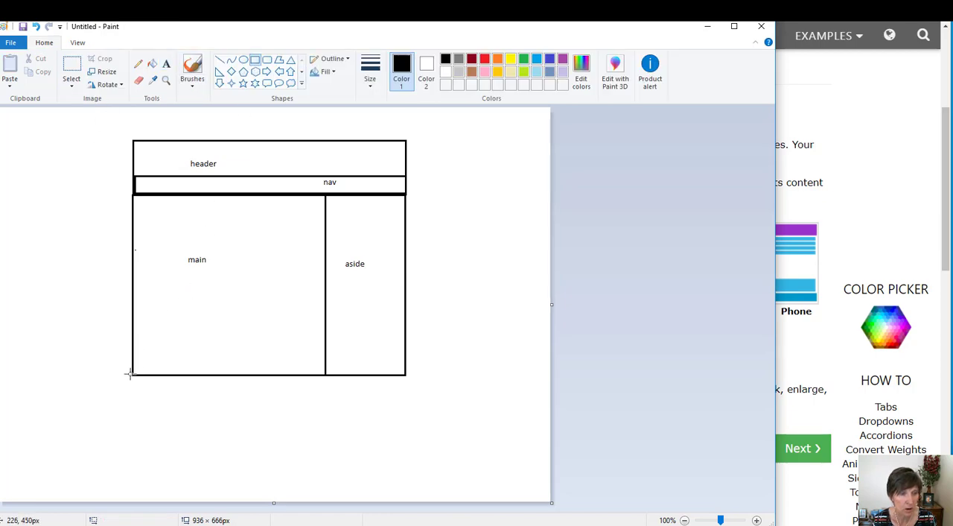
left_click_drag(131, 374, 406, 392)
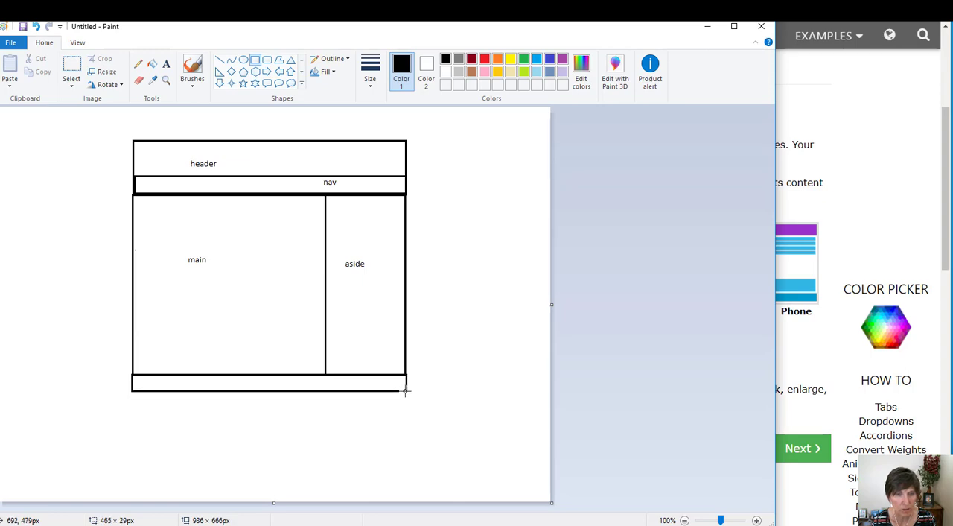
left_click(166, 63)
left_click(213, 379)
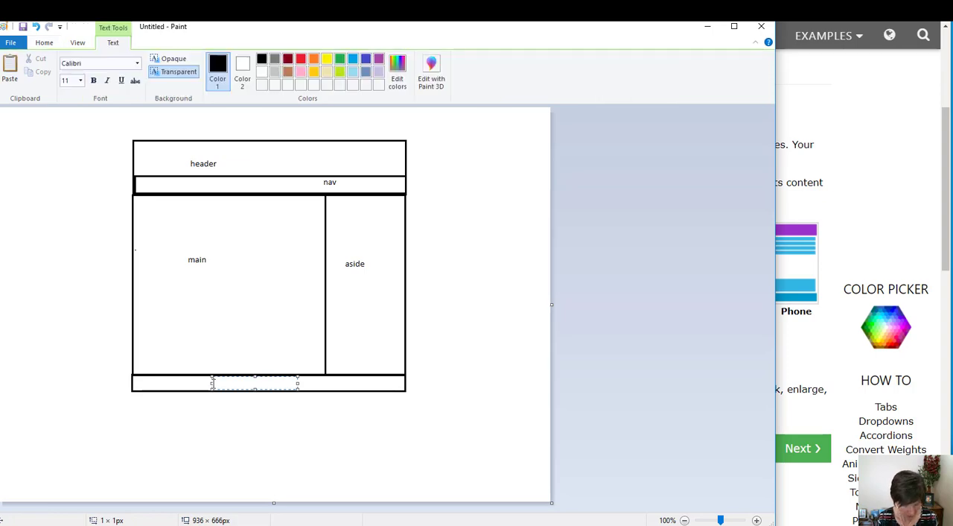
type("footer")
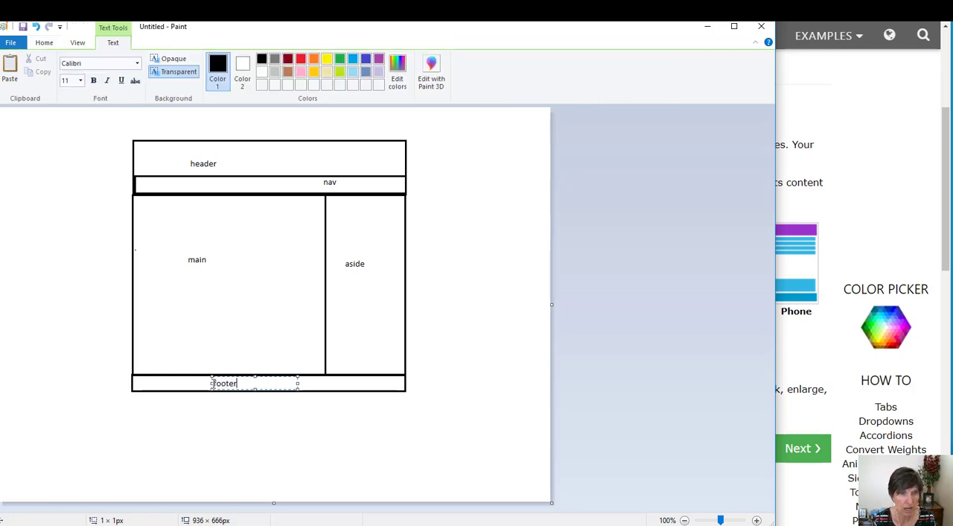
left_click(389, 162)
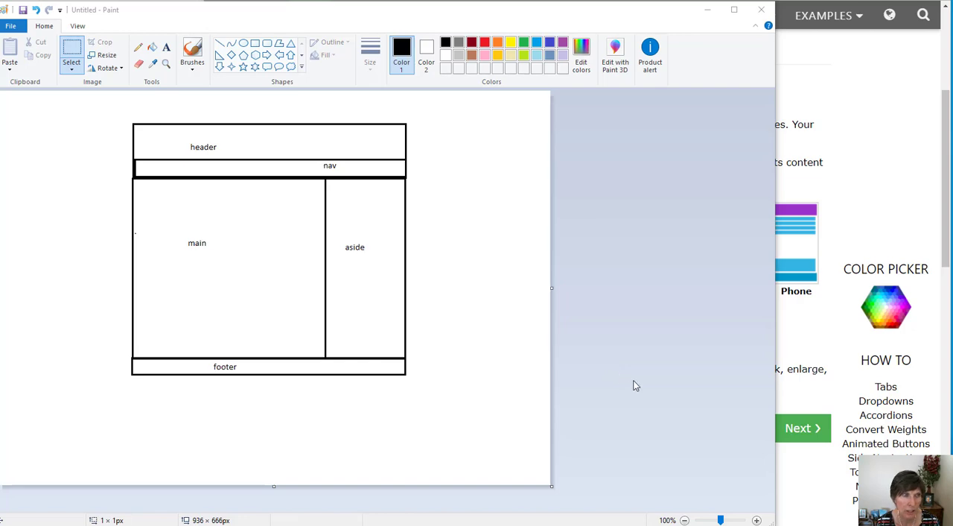
Save the layout sketch as layout.png in PNG format in the la6 folder.
left_click(10, 28)
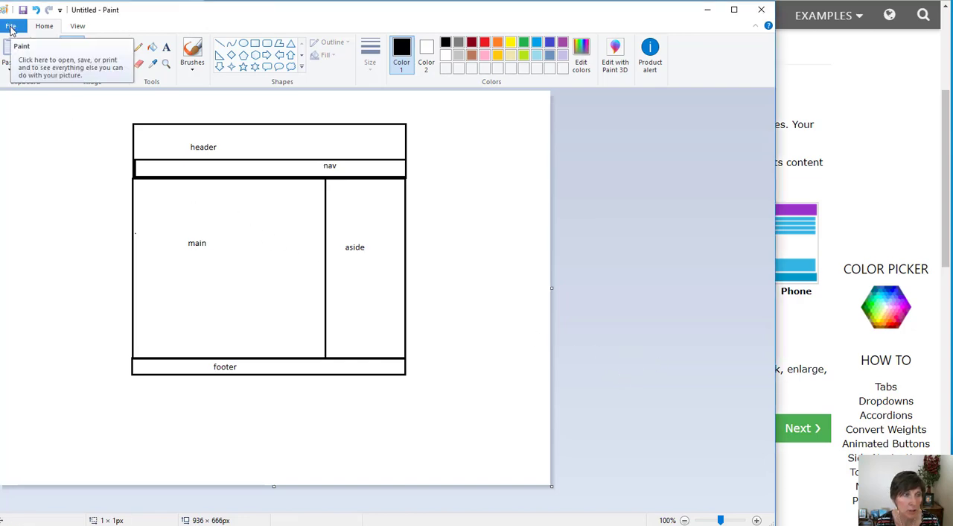
left_click(11, 28)
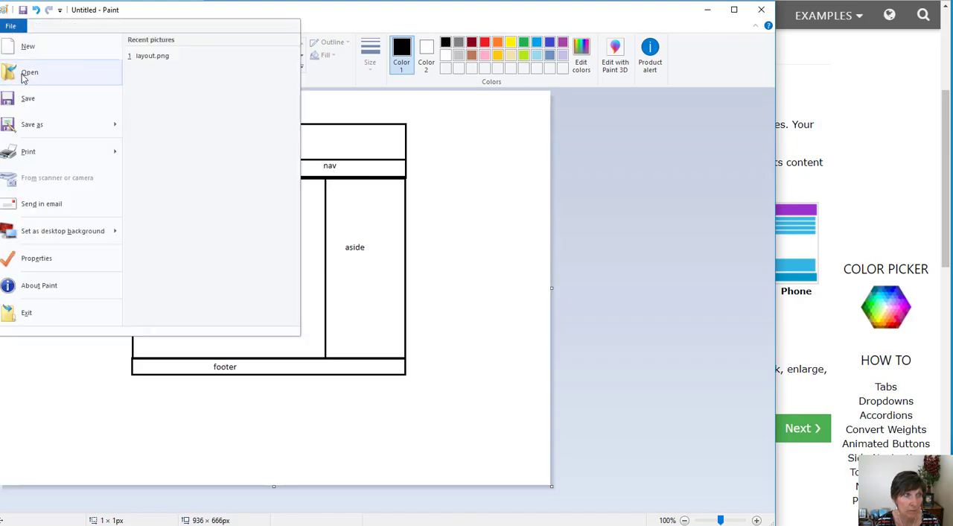
left_click(24, 103)
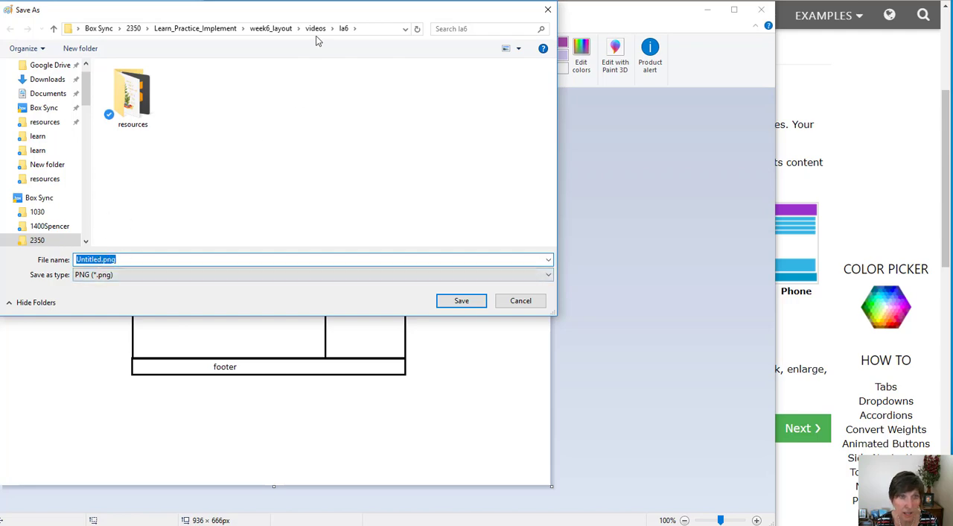
left_click(102, 261)
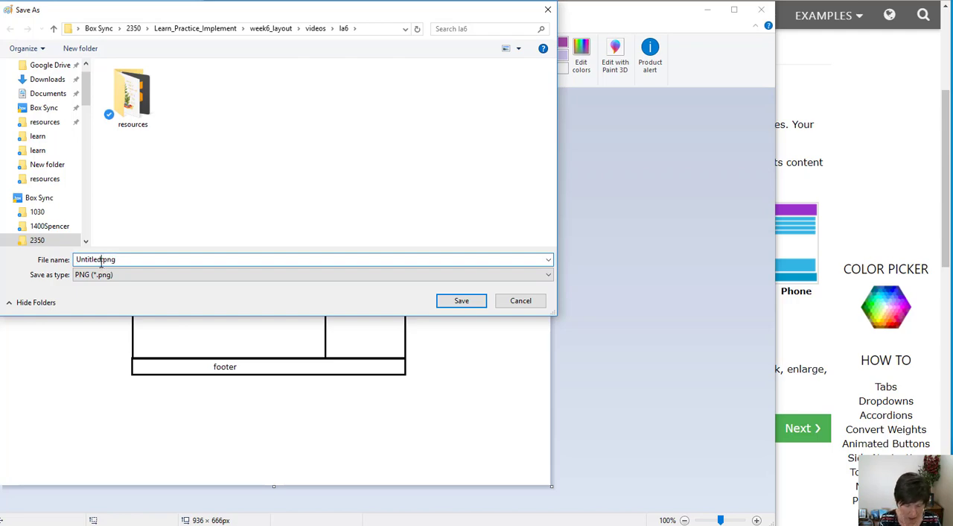
key("BackSpace")
key("BackSpace")
key("BackSpace")
key("BackSpace")
key("BackSpace")
key("BackSpace")
key("BackSpace")
key("BackSpace")
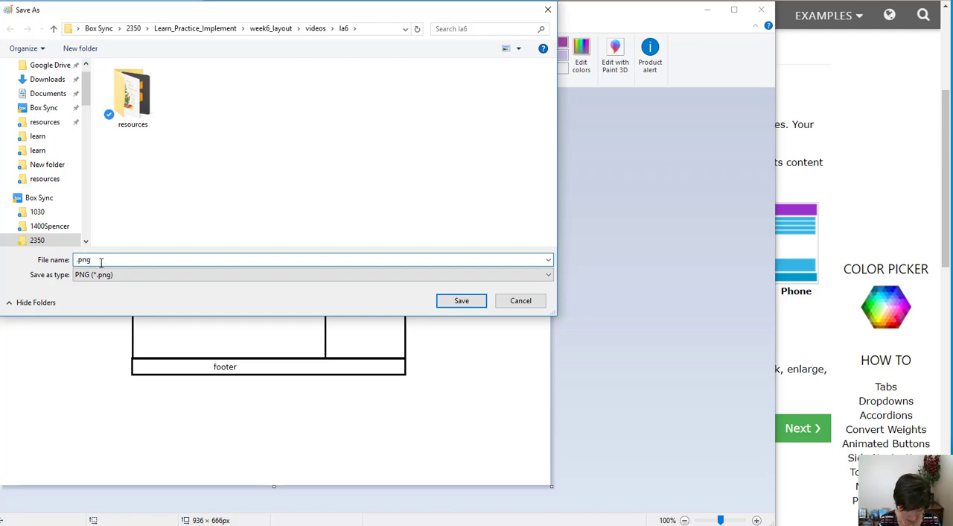
type("layout")
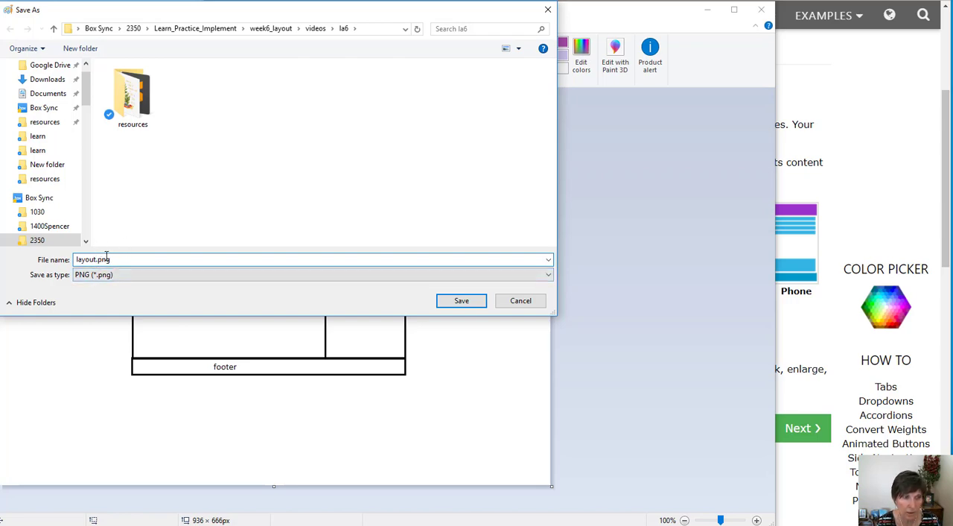
left_click(543, 275)
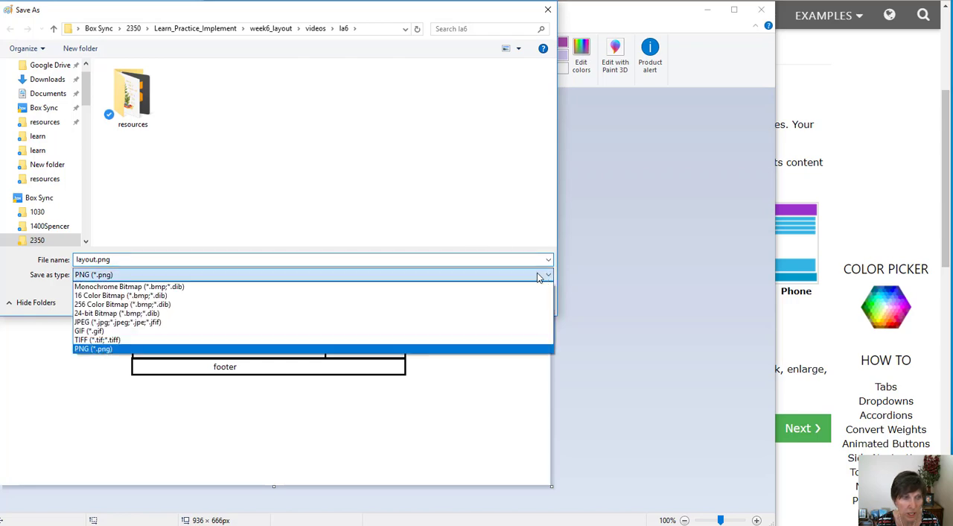
left_click(172, 273)
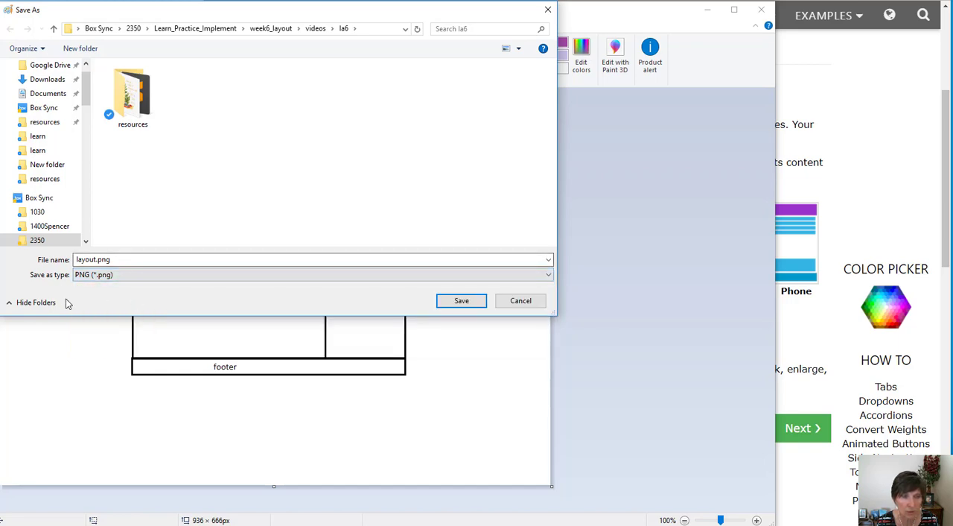
left_click(456, 302)
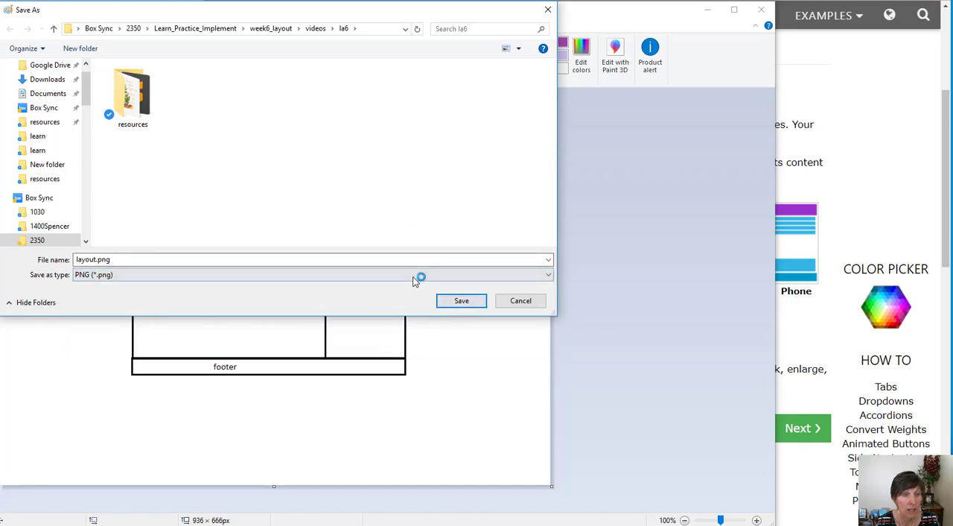
left_click(461, 300)
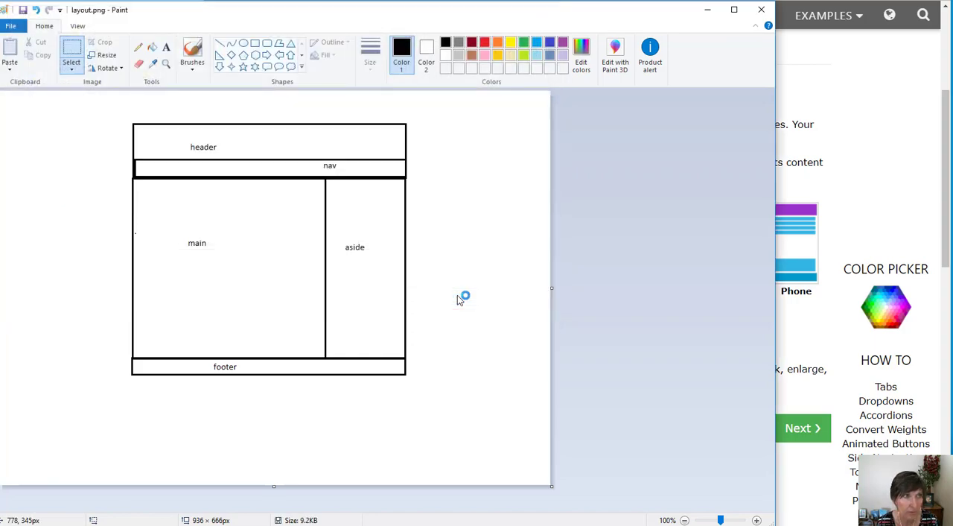
Switch to the File Explorer window showing the la6 folder.
key("alt+Tab")
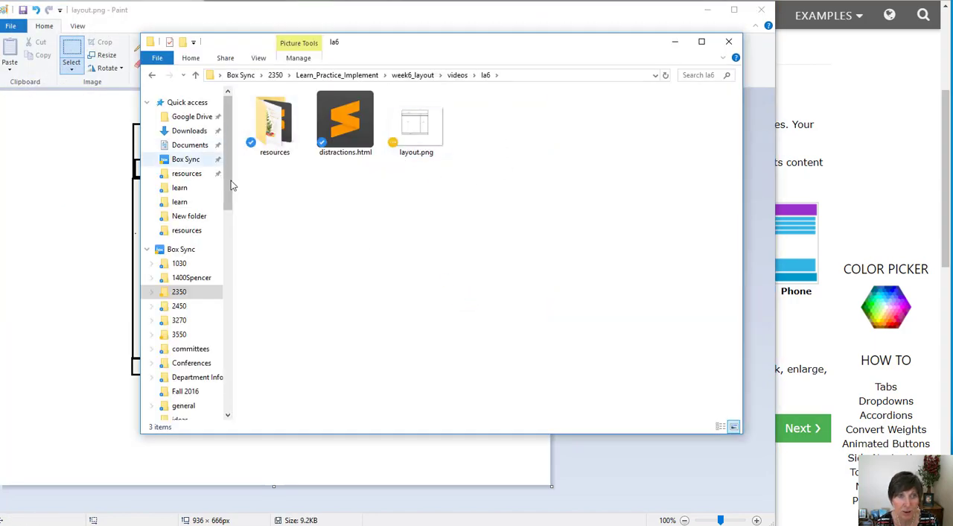